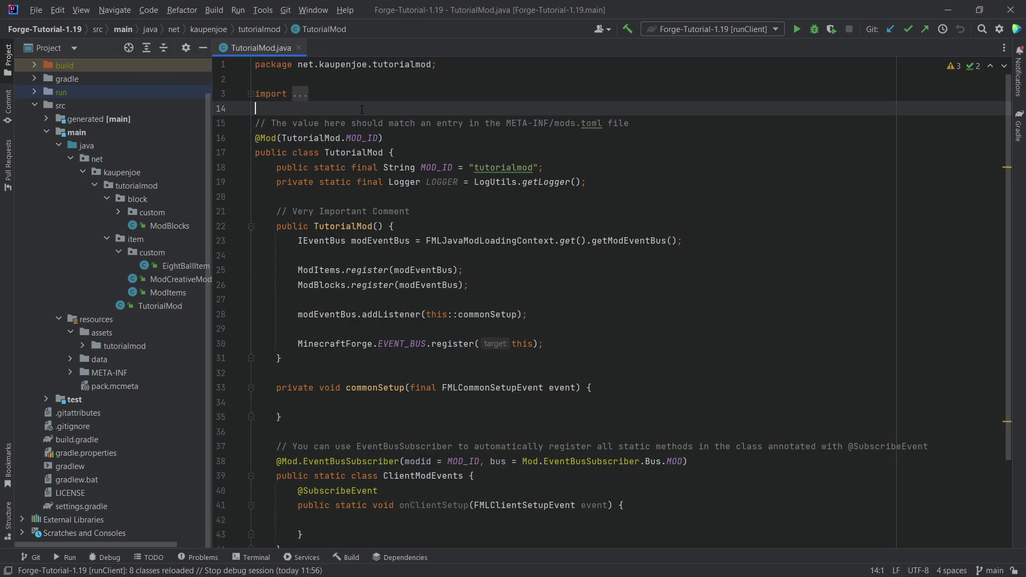
- Open build.gradle, check the mappings channel and version line, and close the file again
{"action": "double_click", "coordinate": [75, 441]}
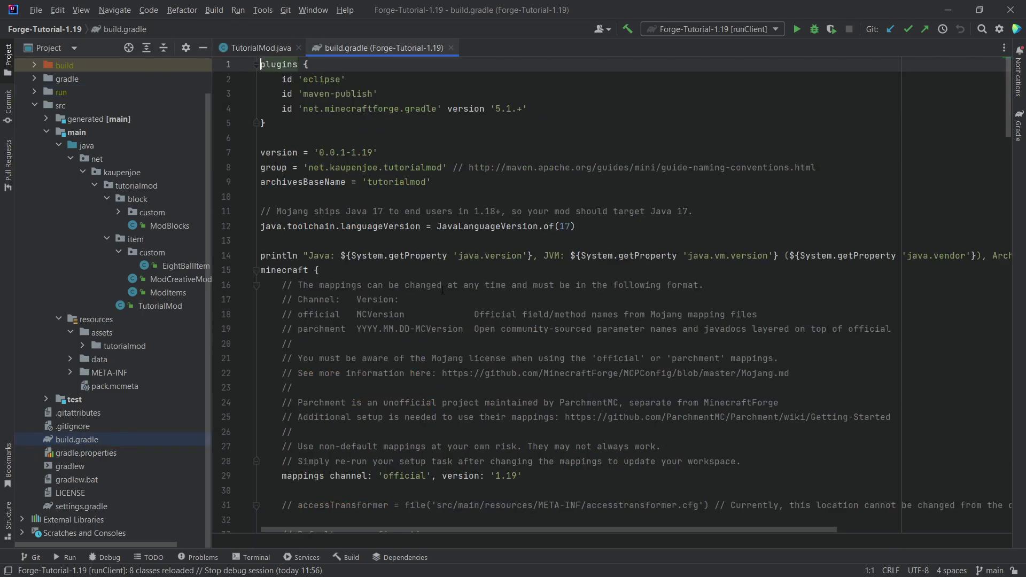
{"action": "scroll", "coordinate": [393, 284], "scroll_direction": "down", "scroll_amount": 5}
{"action": "left_click", "coordinate": [615, 256]}
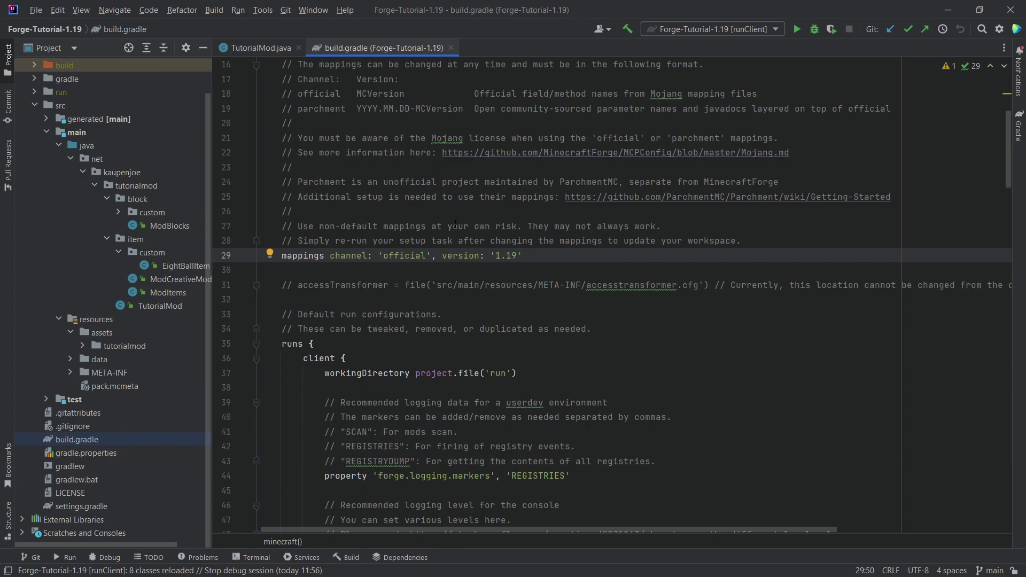
{"action": "double_click", "coordinate": [423, 256]}
{"action": "left_click", "coordinate": [554, 255]}
{"action": "left_click", "coordinate": [417, 59]}
{"action": "middle_click", "coordinate": [426, 50]}
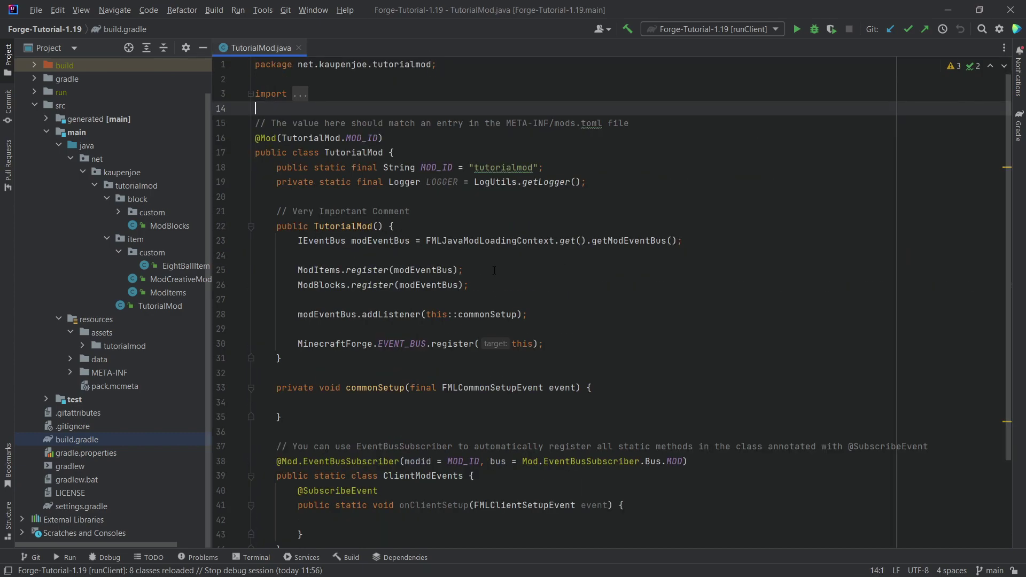
{"action": "left_click", "coordinate": [408, 97]}
{"action": "left_click", "coordinate": [408, 105]}
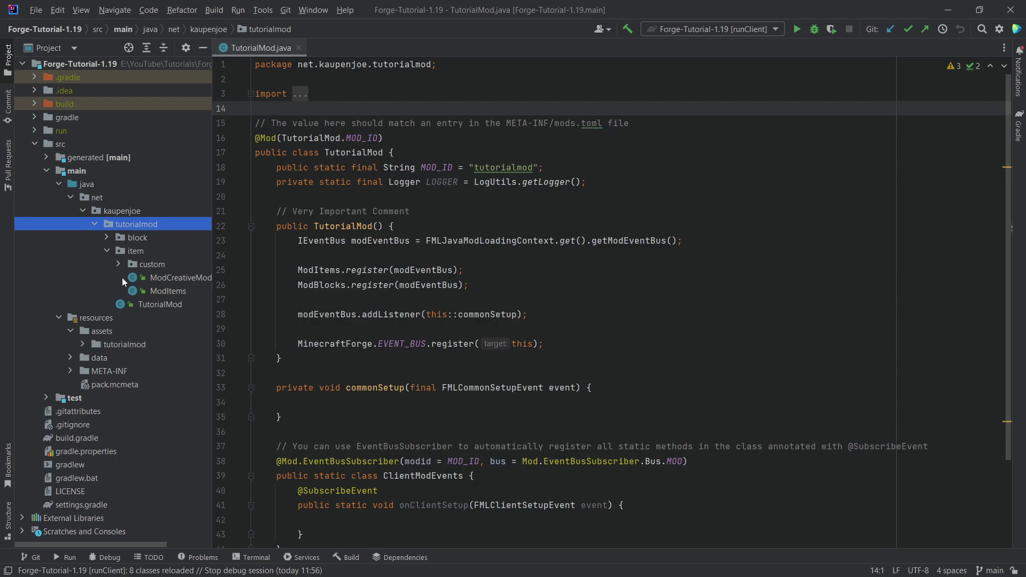
- Open EightBallItem from the item package's custom folder and go to the source of its Item superclass
{"action": "left_click", "coordinate": [148, 265]}
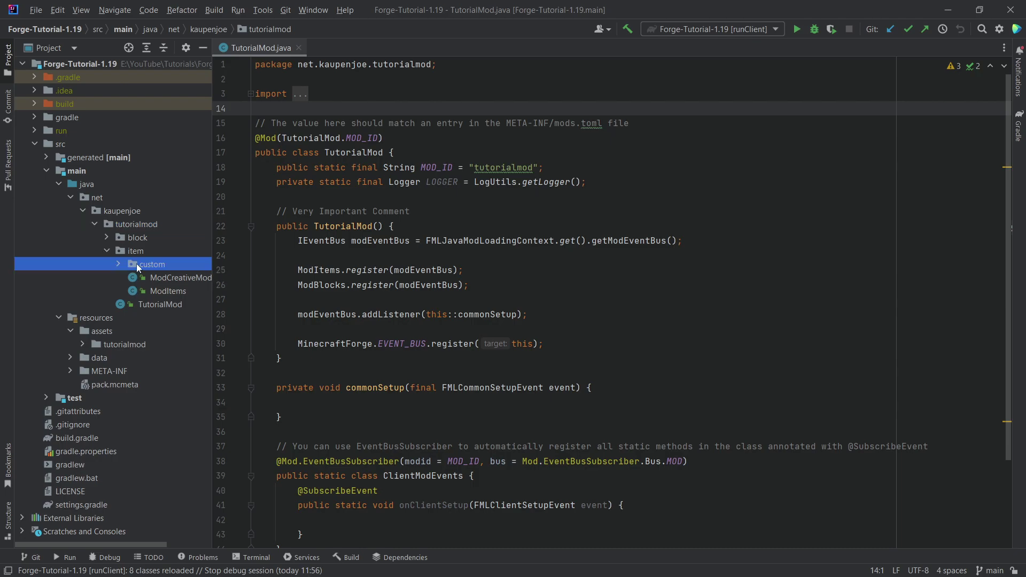
{"action": "left_click", "coordinate": [119, 265]}
{"action": "double_click", "coordinate": [176, 277]}
{"action": "left_click_drag", "start_coordinate": [457, 124], "coordinate": [463, 124]}
{"action": "middle_click", "coordinate": [456, 122]}
{"action": "scroll", "coordinate": [543, 273], "scroll_direction": "down", "scroll_amount": 4}
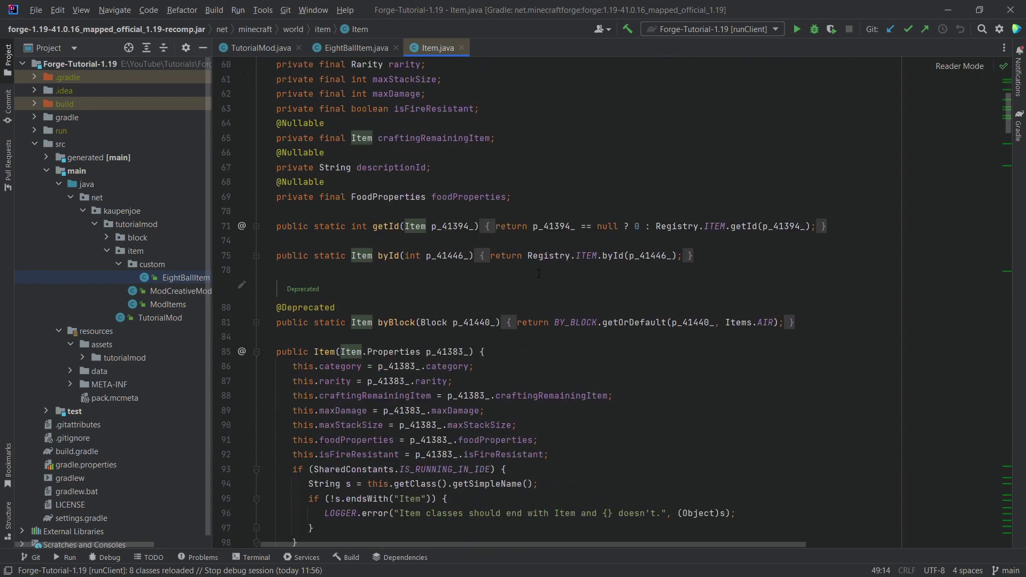
- Find the use method in the Item class source by searching for "use"
{"action": "key", "text": "ctrl+f"}
{"action": "type", "text": "use"}
{"action": "scroll", "coordinate": [543, 273], "scroll_direction": "down", "scroll_amount": 3}
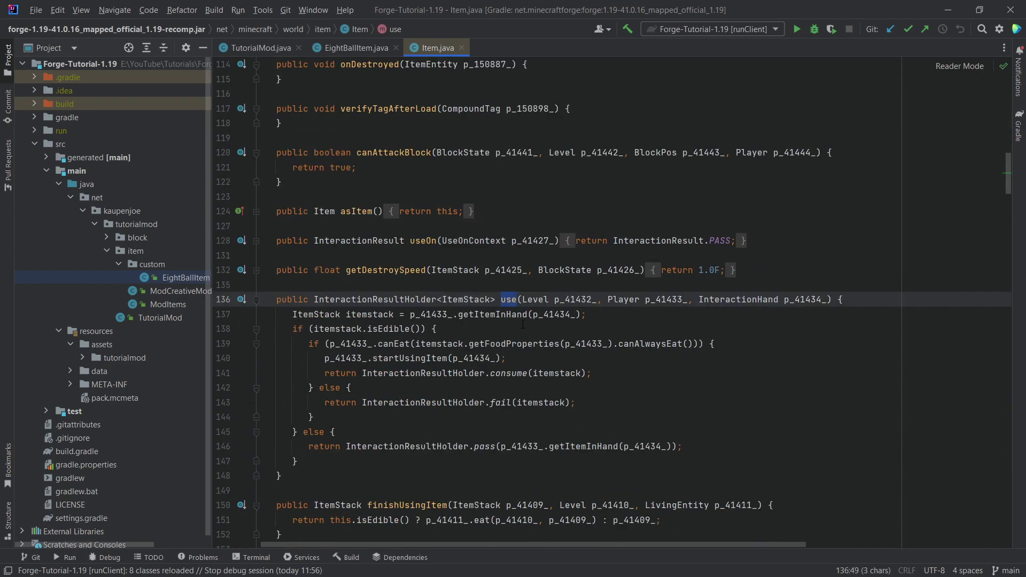
{"action": "left_click", "coordinate": [535, 281]}
{"action": "left_click", "coordinate": [506, 299]}
- Examine the use method's signature in the Item class, including its Level, Player and InteractionHand parameters
{"action": "scroll", "coordinate": [388, 249], "scroll_direction": "down", "scroll_amount": 1}
{"action": "left_click", "coordinate": [523, 255]}
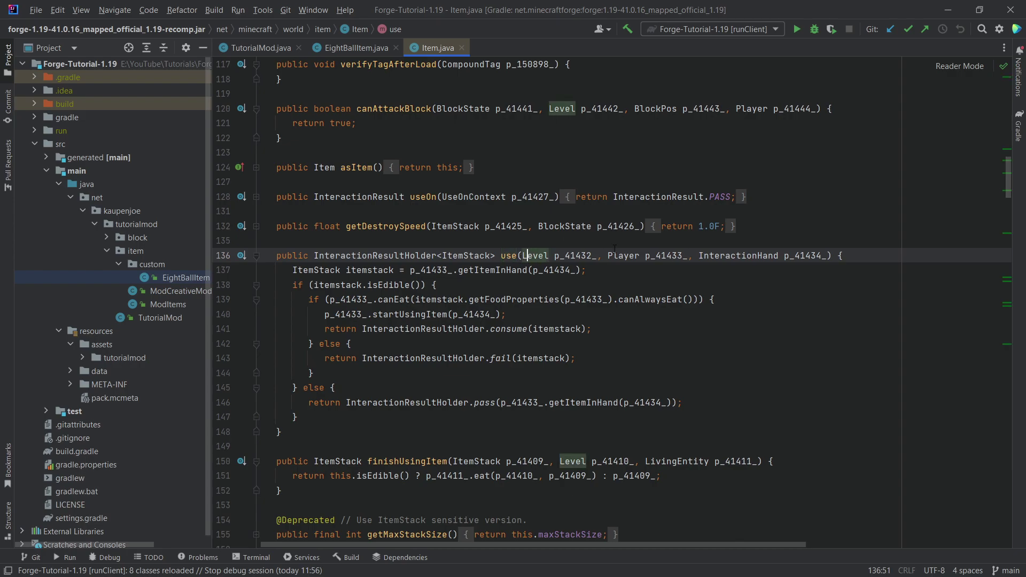
{"action": "left_click", "coordinate": [608, 256]}
{"action": "left_click", "coordinate": [742, 257]}
{"action": "left_click", "coordinate": [506, 256]}
{"action": "left_click", "coordinate": [502, 242]}
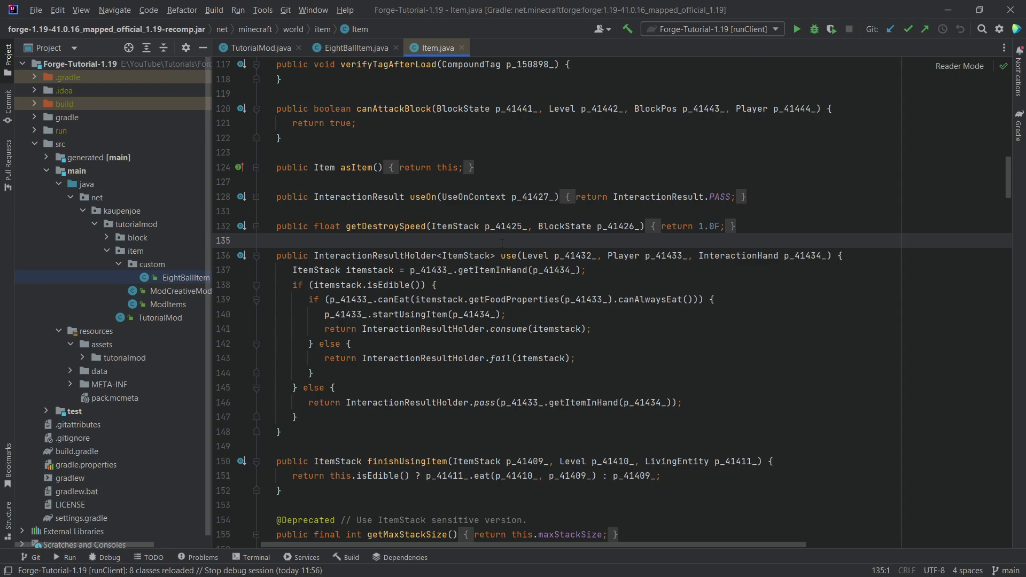
{"action": "left_click", "coordinate": [502, 255]}
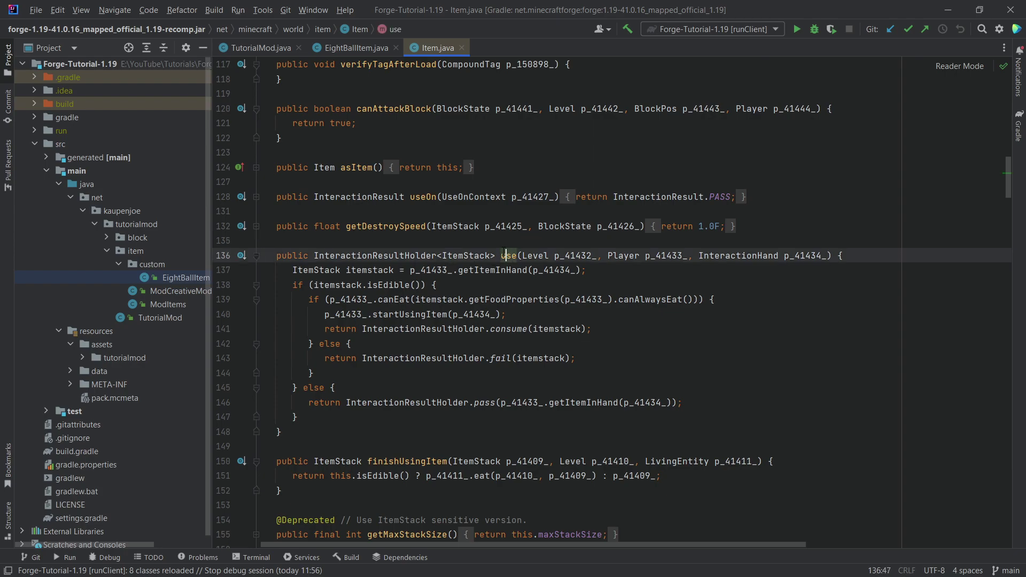
{"action": "left_click", "coordinate": [507, 270]}
{"action": "left_click", "coordinate": [506, 256]}
- Switch to the Linkie mappings page in the browser and set it to translate from the mojang namespace to yarn
{"action": "key", "text": "alt+Tab"}
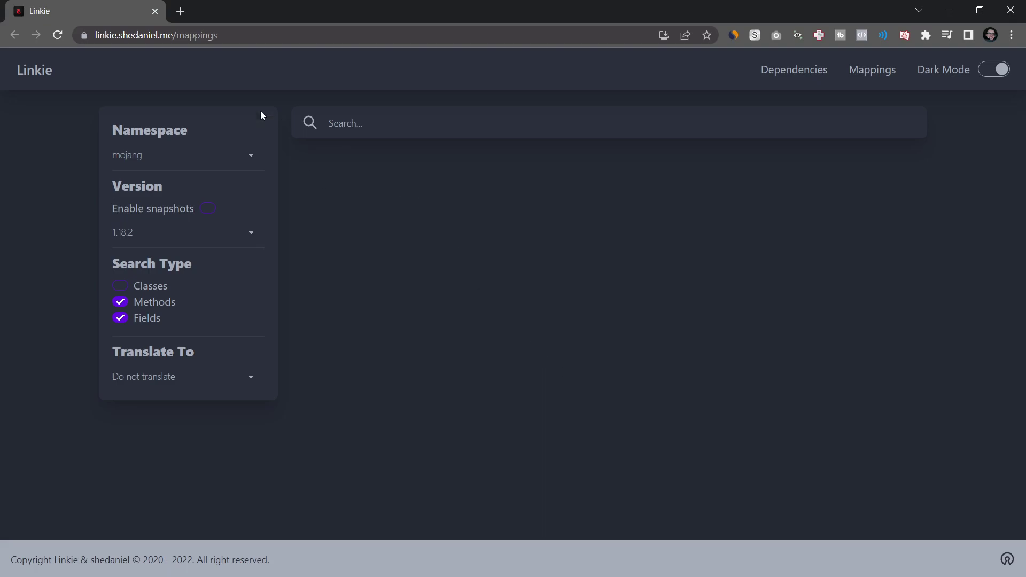
{"action": "left_click", "coordinate": [133, 157]}
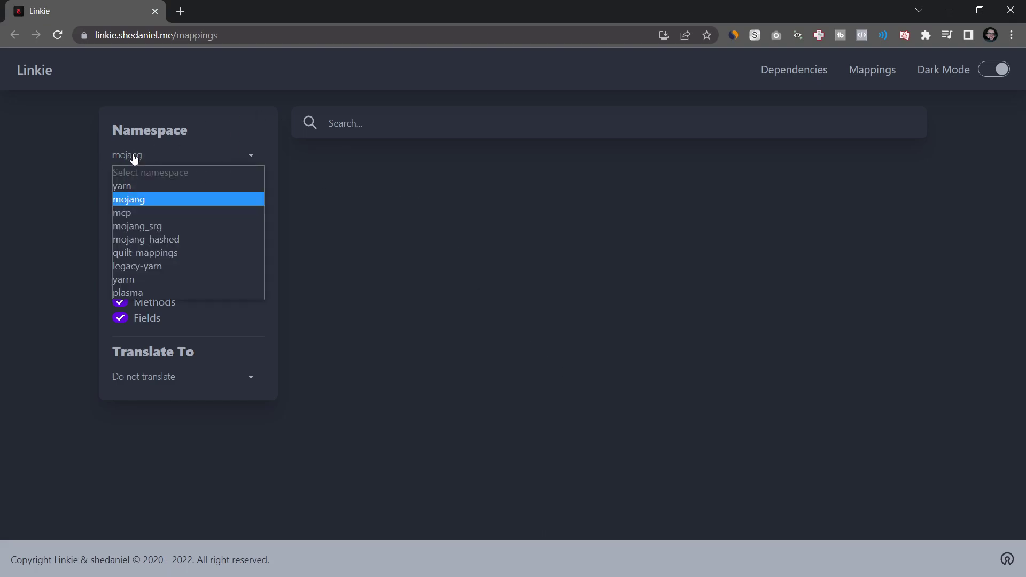
{"action": "left_click", "coordinate": [131, 205]}
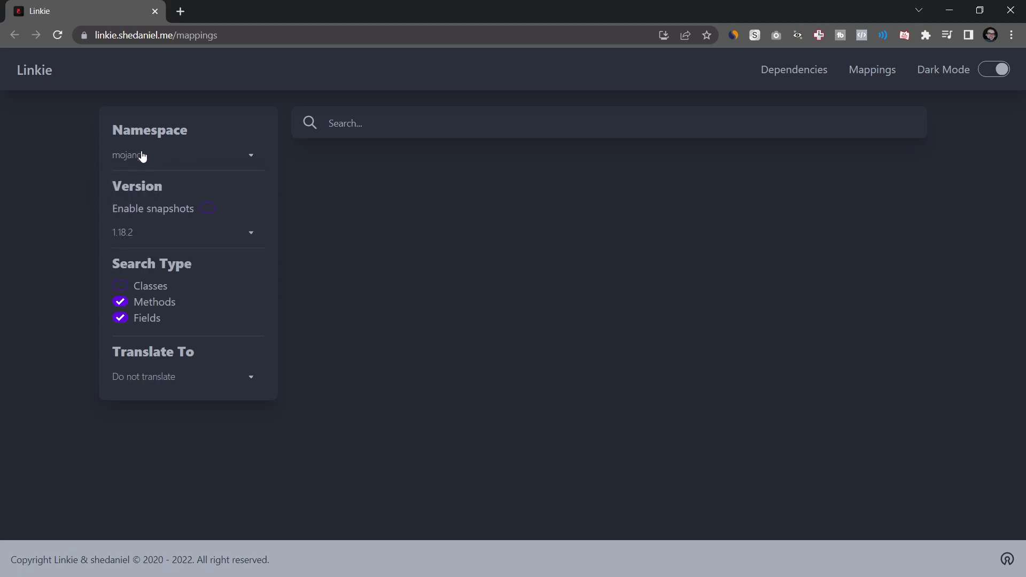
{"action": "left_click", "coordinate": [156, 377]}
{"action": "left_click", "coordinate": [120, 426]}
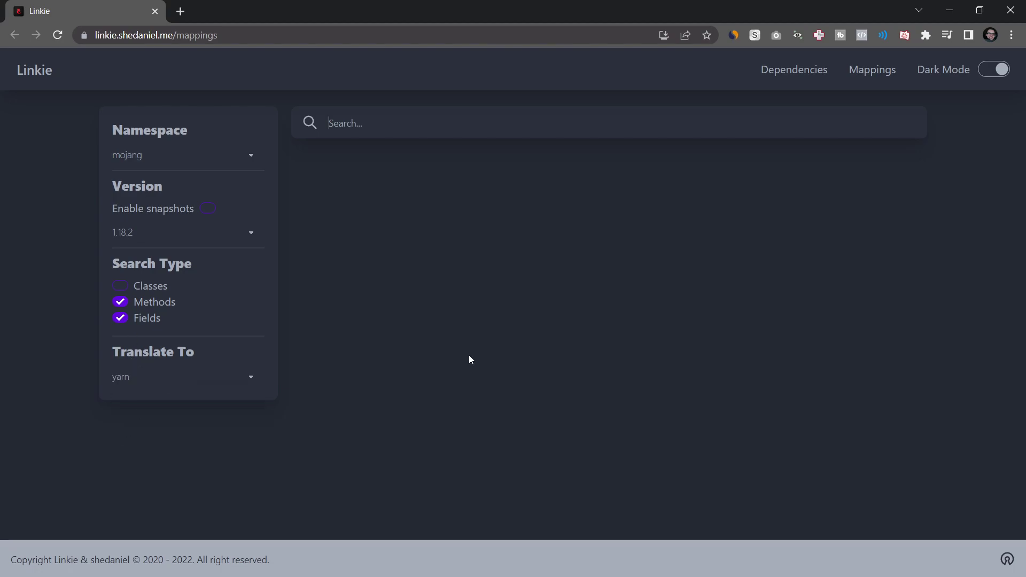
- Search the mappings for "use" and examine the Item.use entry among the results
{"action": "type", "text": "use"}
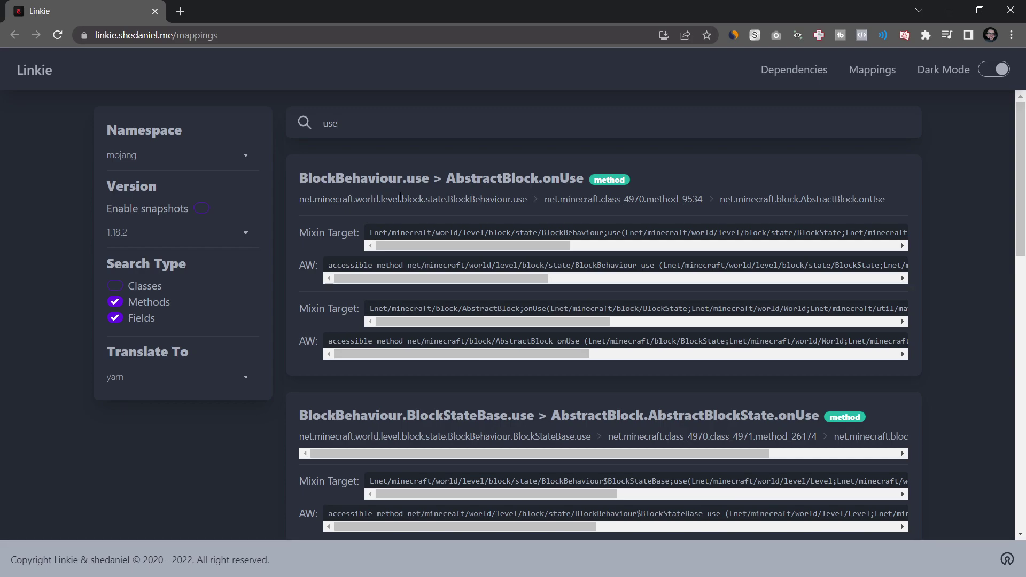
{"action": "left_click_drag", "start_coordinate": [299, 178], "coordinate": [428, 177]}
{"action": "left_click", "coordinate": [360, 197]}
{"action": "scroll", "coordinate": [360, 197], "scroll_direction": "down", "scroll_amount": 8}
{"action": "scroll", "coordinate": [335, 271], "scroll_direction": "down", "scroll_amount": 4}
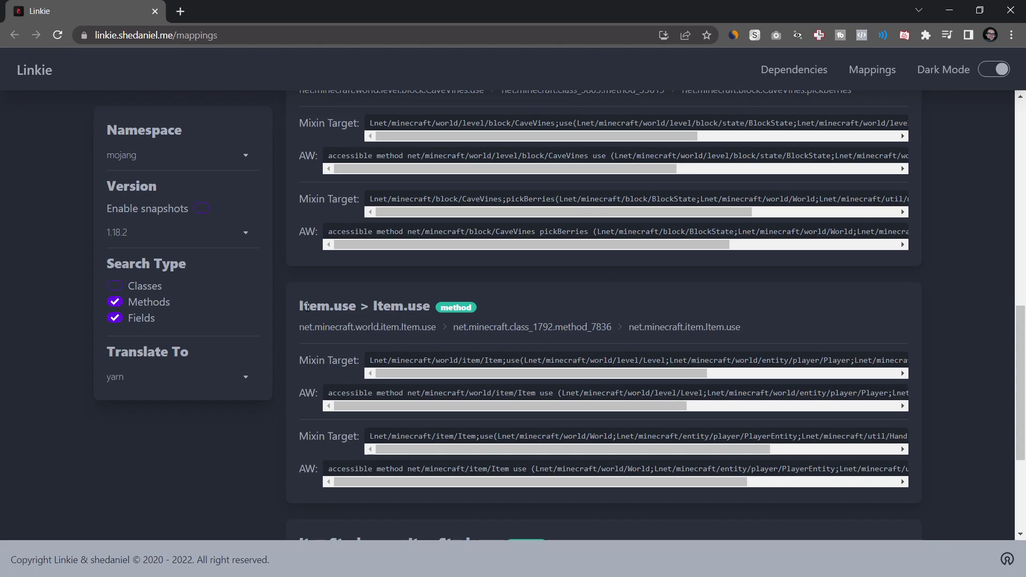
{"action": "double_click", "coordinate": [343, 292]}
{"action": "left_click_drag", "start_coordinate": [342, 289], "coordinate": [372, 301]}
{"action": "left_click", "coordinate": [382, 306]}
{"action": "left_click", "coordinate": [408, 318]}
{"action": "left_click", "coordinate": [402, 311]}
{"action": "double_click", "coordinate": [412, 312]}
{"action": "left_click", "coordinate": [440, 293]}
{"action": "scroll", "coordinate": [337, 321], "scroll_direction": "up", "scroll_amount": 3}
{"action": "scroll", "coordinate": [369, 299], "scroll_direction": "down", "scroll_amount": 2}
{"action": "scroll", "coordinate": [347, 262], "scroll_direction": "up", "scroll_amount": 5}
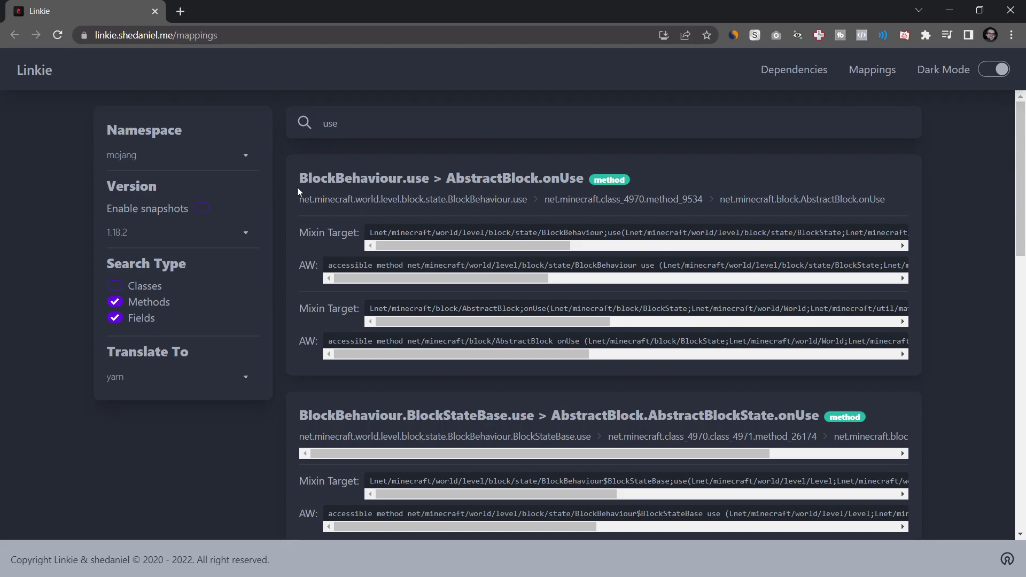
- Compare the mojang and yarn method names in the BlockBehaviour.use entry
{"action": "left_click_drag", "start_coordinate": [298, 179], "coordinate": [585, 180]}
{"action": "left_click", "coordinate": [337, 180]}
{"action": "mouse_move", "coordinate": [410, 178]}
{"action": "left_mouse_down"}
{"action": "mouse_move", "coordinate": [537, 178]}
{"action": "mouse_move", "coordinate": [425, 178]}
{"action": "left_mouse_up"}
{"action": "double_click", "coordinate": [349, 178]}
{"action": "double_click", "coordinate": [417, 178]}
{"action": "left_click", "coordinate": [412, 206]}
{"action": "double_click", "coordinate": [572, 180]}
{"action": "left_click", "coordinate": [583, 166]}
- Switch back to IntelliJ IDEA and locate the useOn method in the Item class
{"action": "key", "text": "alt+Tab"}
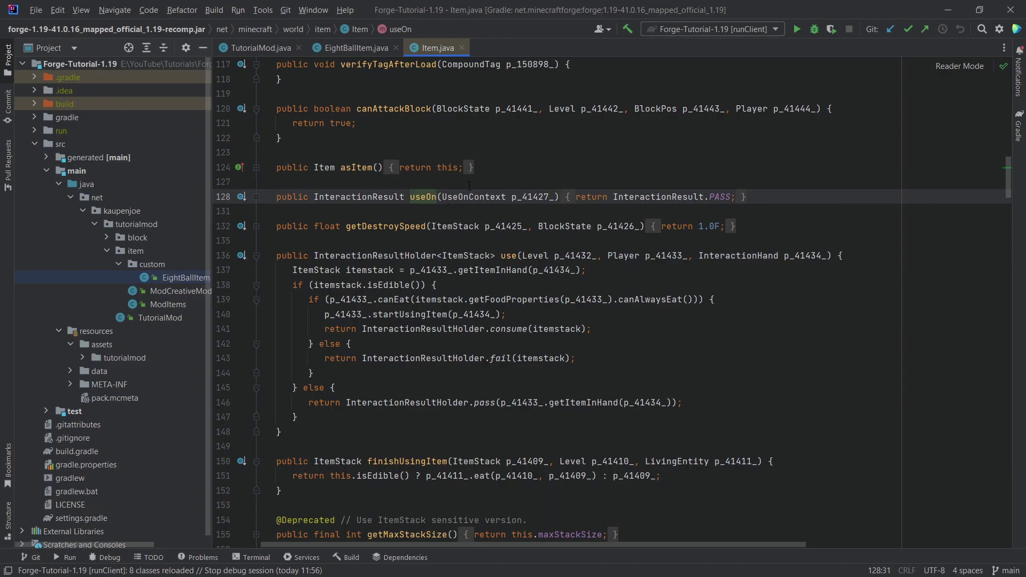
{"action": "double_click", "coordinate": [423, 196]}
{"action": "left_click", "coordinate": [421, 209]}
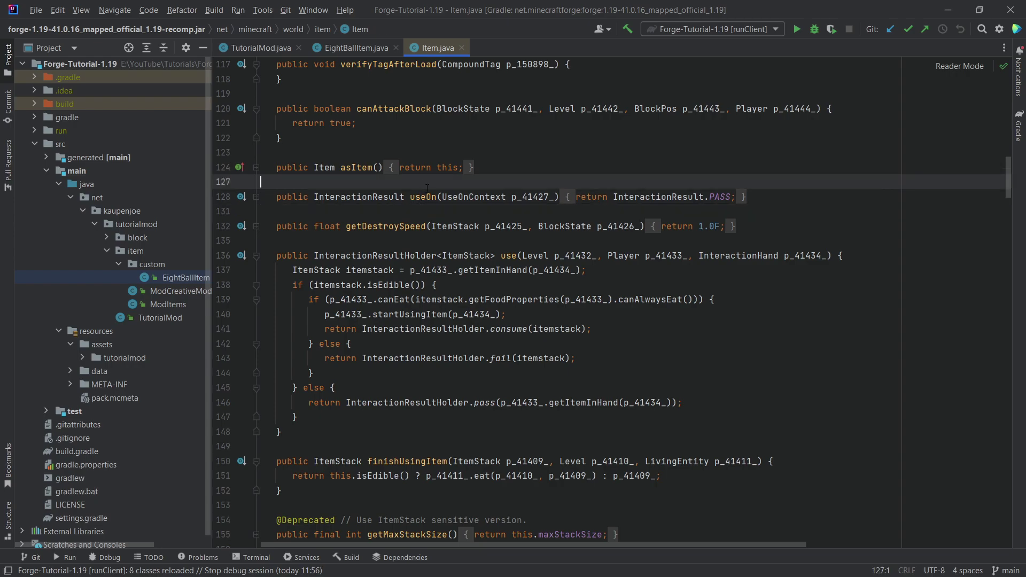
{"action": "left_click", "coordinate": [424, 198]}
{"action": "mouse_move", "coordinate": [423, 199]}
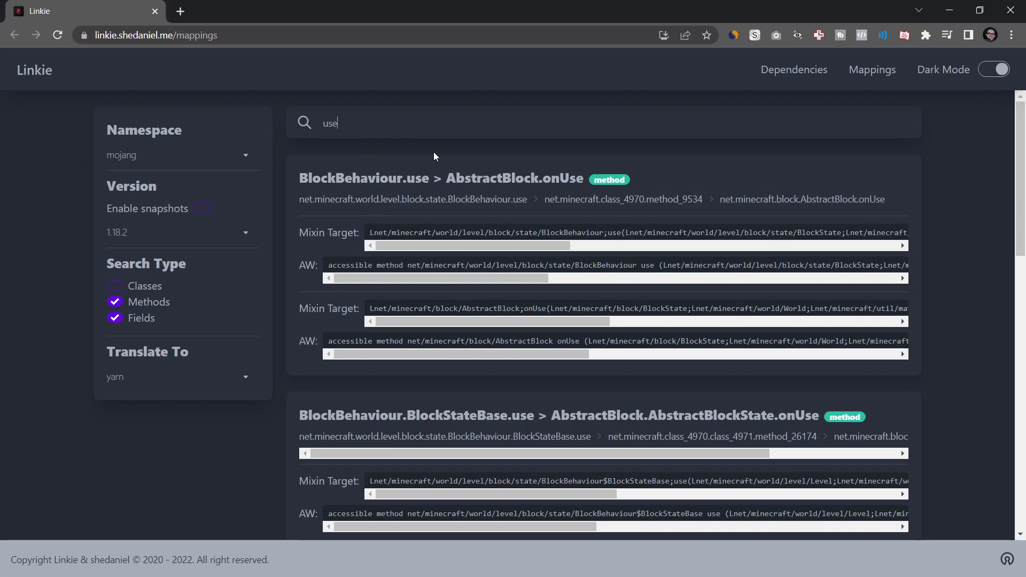
- Search the Linkie mappings for "useOn" and compare the Item.useOn entry's mojang name with its yarn name
{"action": "type", "text": "On"}
{"action": "left_click_drag", "start_coordinate": [300, 178], "coordinate": [329, 187]}
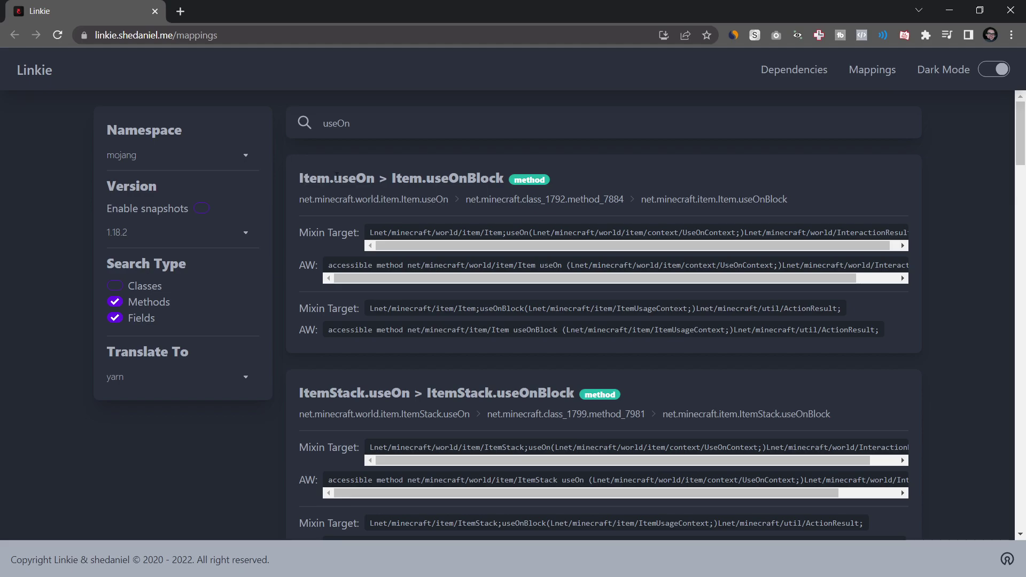
{"action": "double_click", "coordinate": [353, 178]}
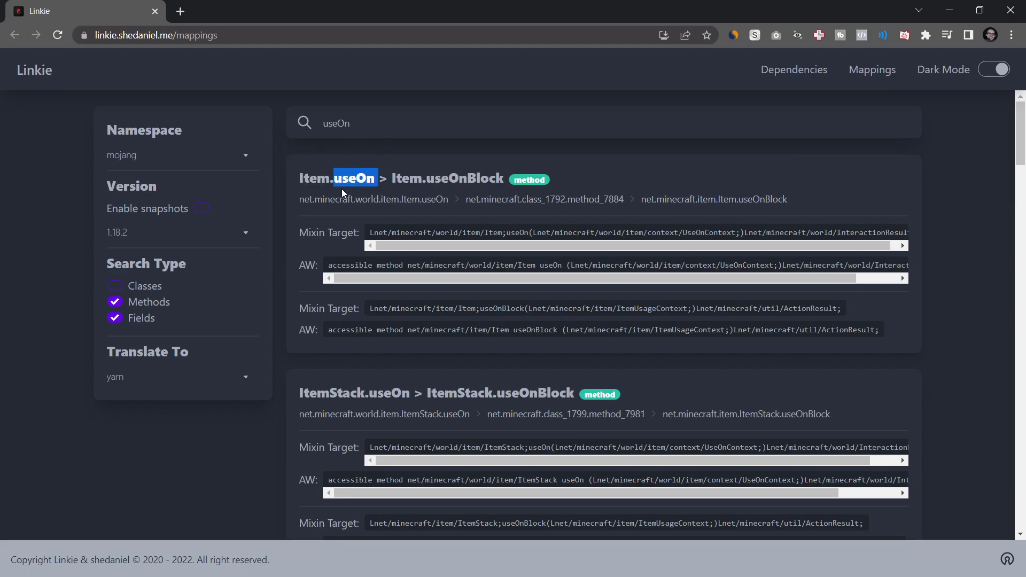
{"action": "left_click", "coordinate": [369, 179]}
{"action": "double_click", "coordinate": [472, 178]}
{"action": "left_click", "coordinate": [473, 178]}
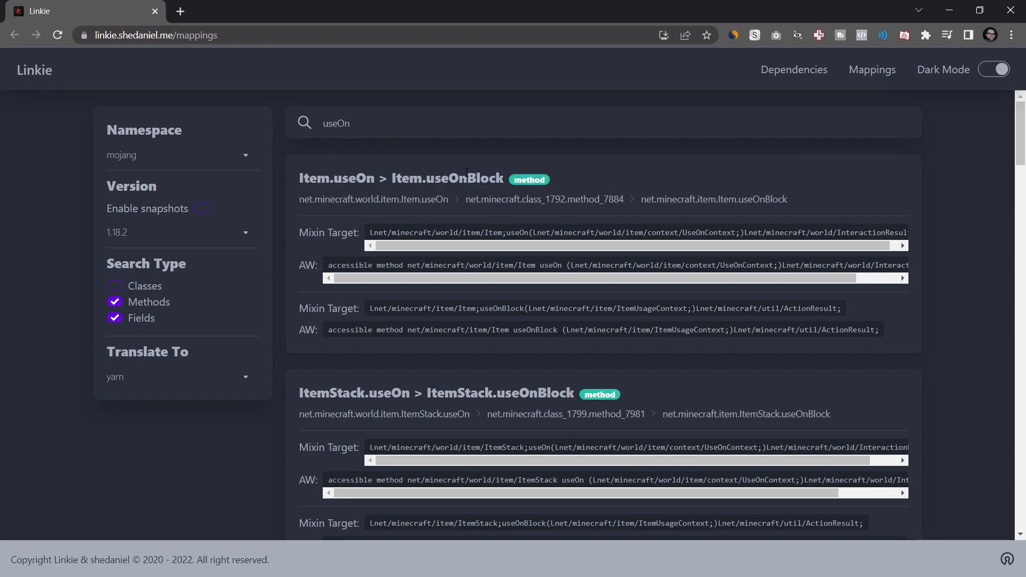
{"action": "double_click", "coordinate": [342, 178]}
{"action": "left_click", "coordinate": [347, 181]}
{"action": "double_click", "coordinate": [341, 179]}
{"action": "left_click", "coordinate": [347, 178]}
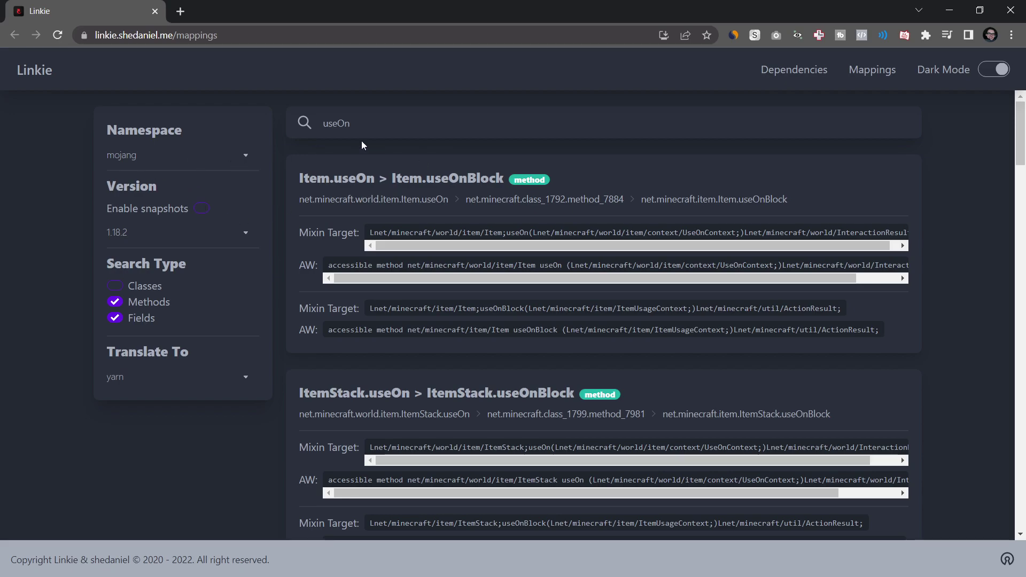
- Reverse the translation direction by setting the namespace to yarn and the translation target to mojang
{"action": "left_click", "coordinate": [160, 153]}
{"action": "left_click", "coordinate": [120, 186]}
{"action": "left_click", "coordinate": [155, 371]}
{"action": "left_click", "coordinate": [128, 433]}
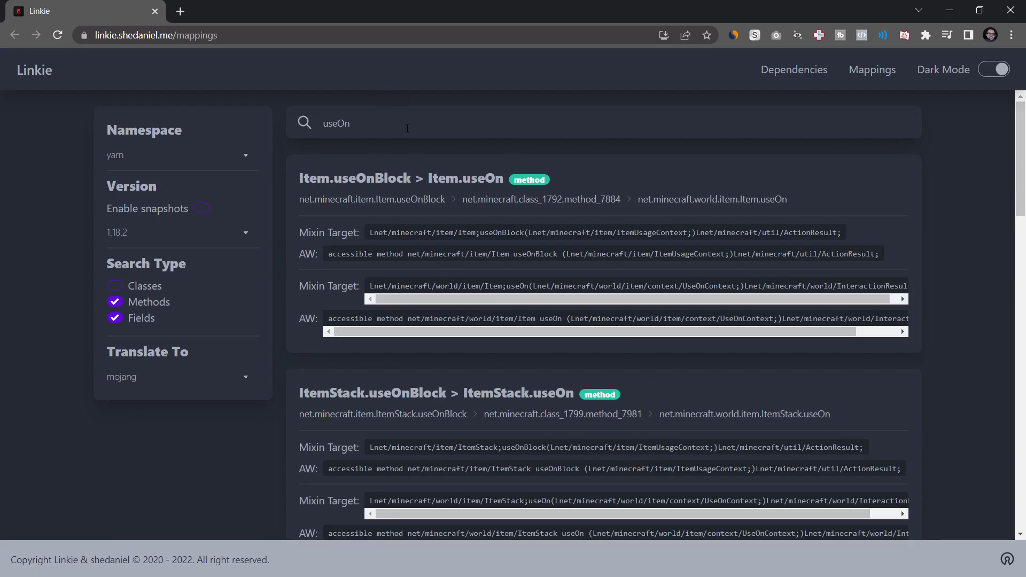
- Search the mappings for "useOnBlock" and examine the Item and ItemStack entries with their mojang names
{"action": "type", "text": "Block"}
{"action": "double_click", "coordinate": [374, 178]}
{"action": "double_click", "coordinate": [483, 178]}
{"action": "left_click", "coordinate": [159, 343]}
{"action": "double_click", "coordinate": [483, 178]}
{"action": "left_click", "coordinate": [445, 177]}
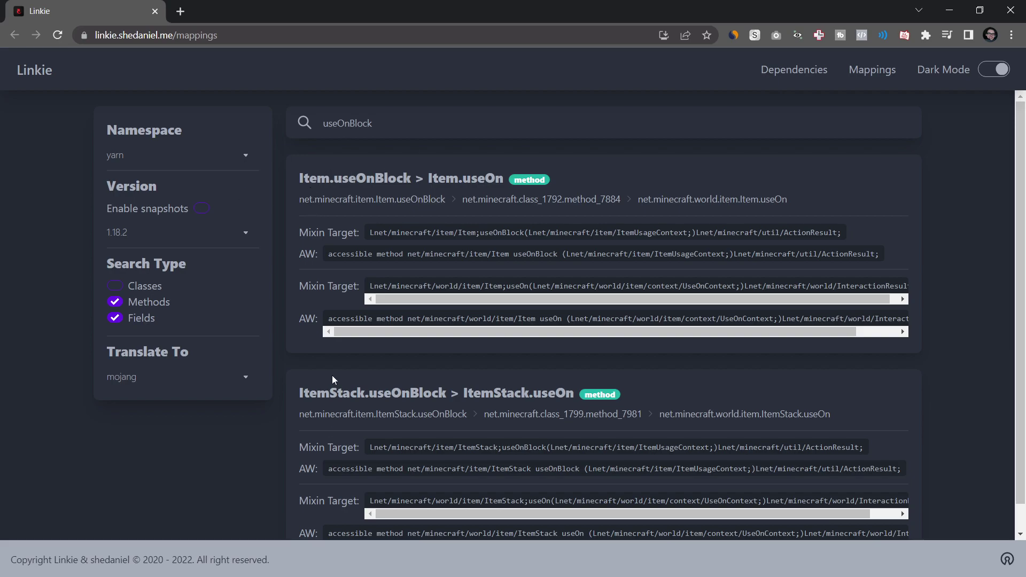
{"action": "scroll", "coordinate": [332, 378], "scroll_direction": "down", "scroll_amount": 1}
{"action": "left_click_drag", "start_coordinate": [316, 364], "coordinate": [556, 363]}
{"action": "left_click", "coordinate": [528, 357]}
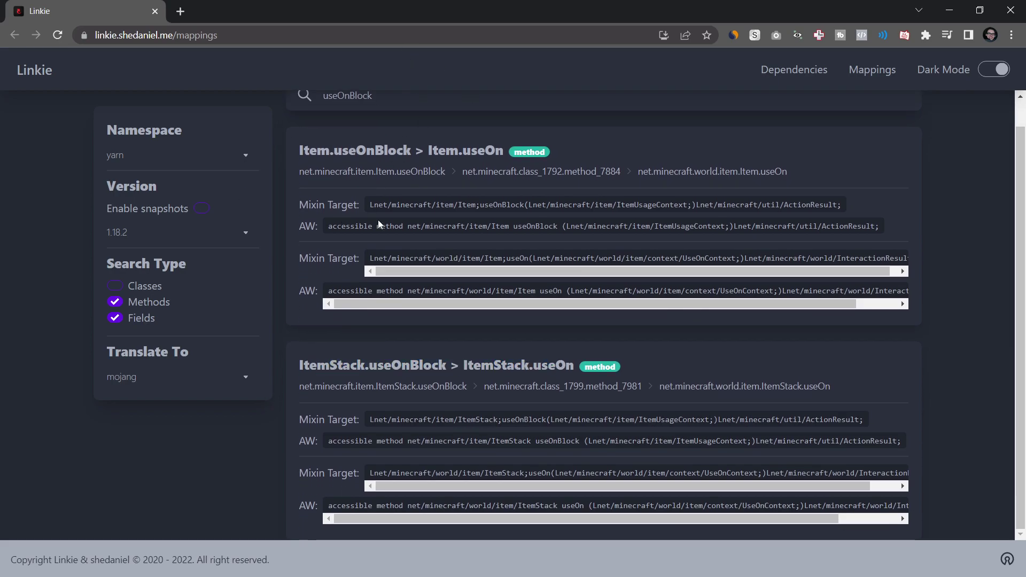
{"action": "scroll", "coordinate": [382, 235], "scroll_direction": "up", "scroll_amount": 1}
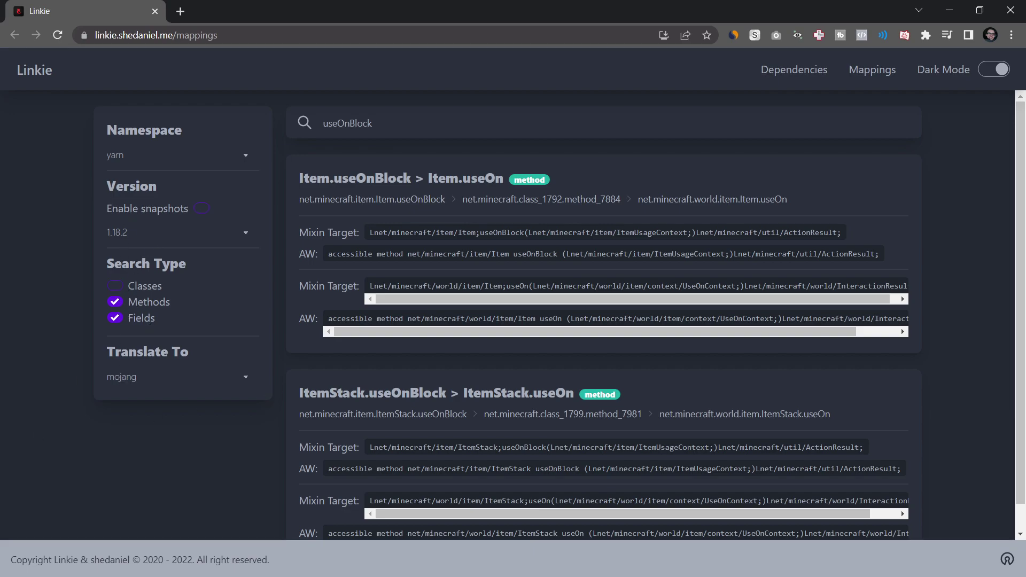
- Search the mappings for "AbstractBlock" and include classes in the search type
{"action": "double_click", "coordinate": [487, 122]}
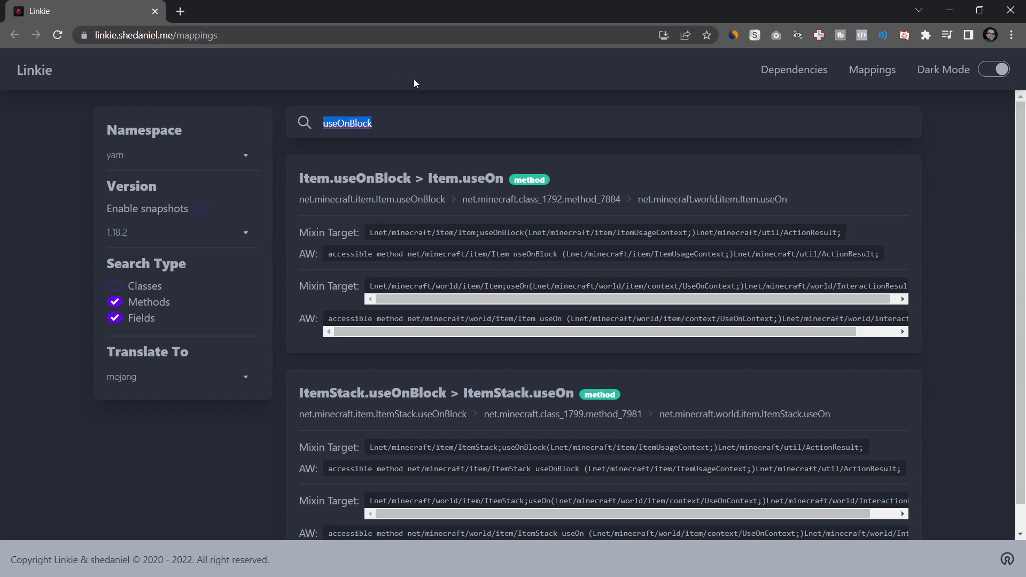
{"action": "type", "text": "AbstractBk"}
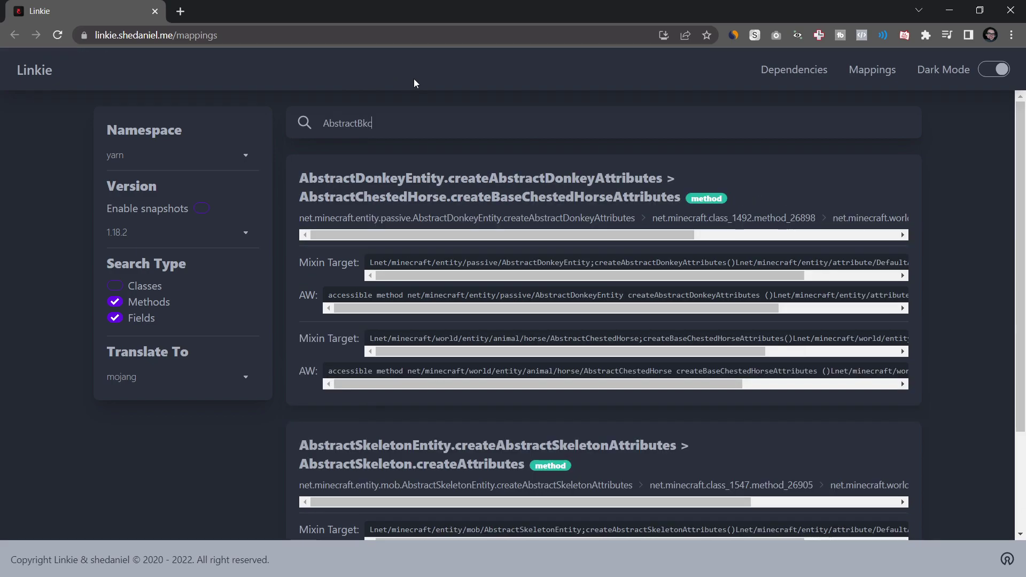
{"action": "key", "text": "BackSpace"}
{"action": "type", "text": "lock"}
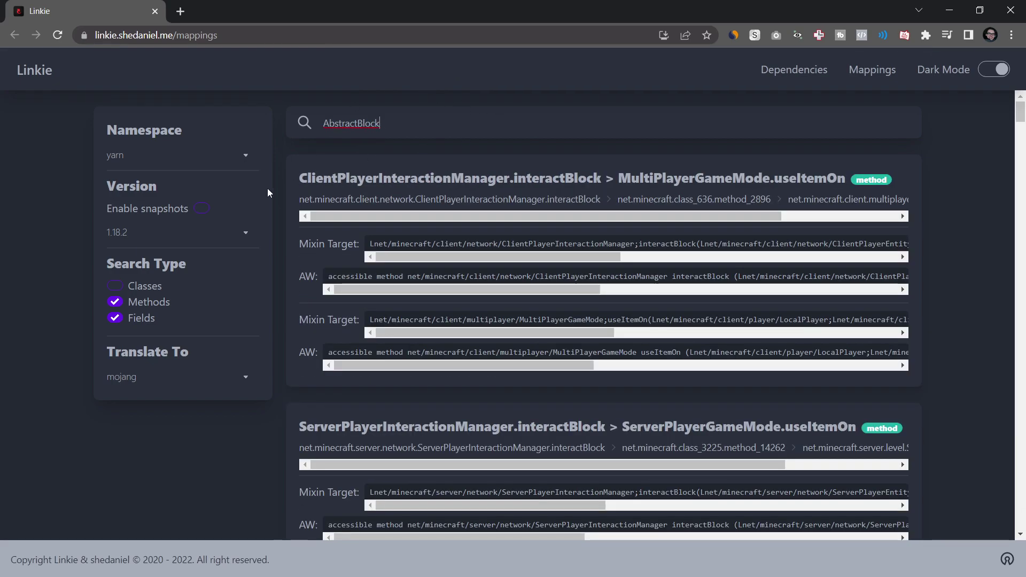
{"action": "left_click", "coordinate": [115, 286]}
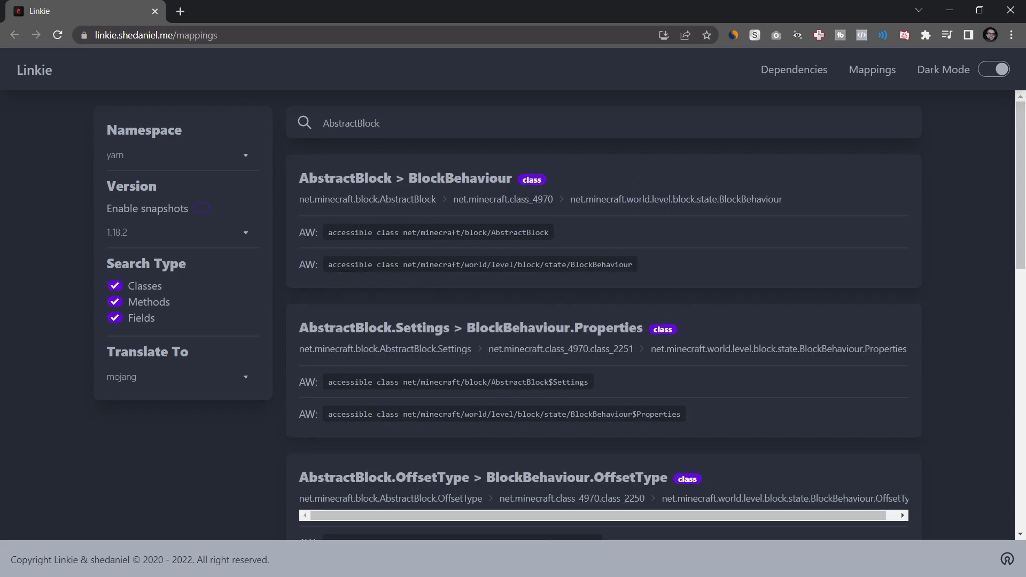
- Examine the AbstractBlock class entry, comparing its yarn, mojang and intermediary names
{"action": "double_click", "coordinate": [327, 180]}
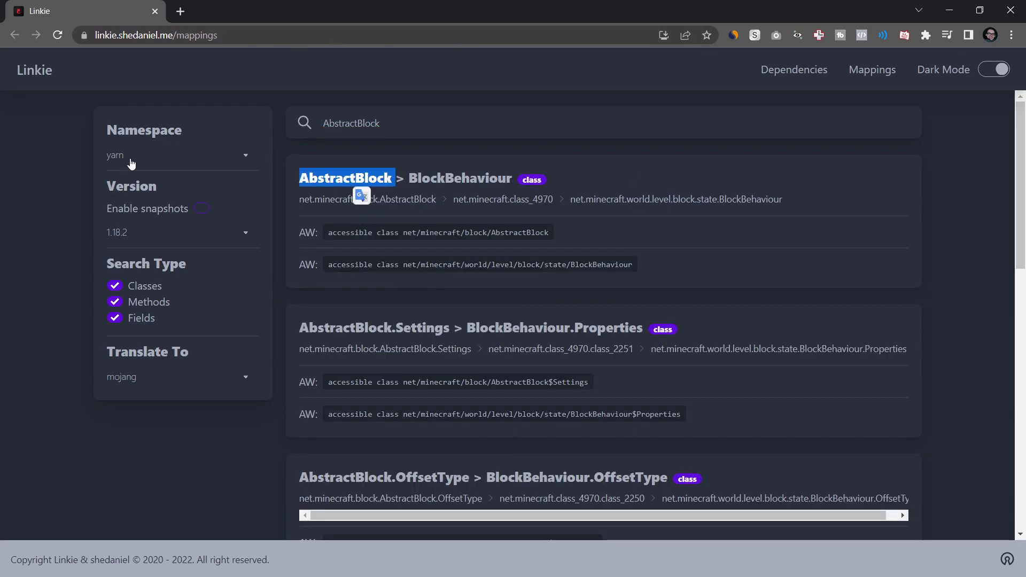
{"action": "double_click", "coordinate": [443, 178]}
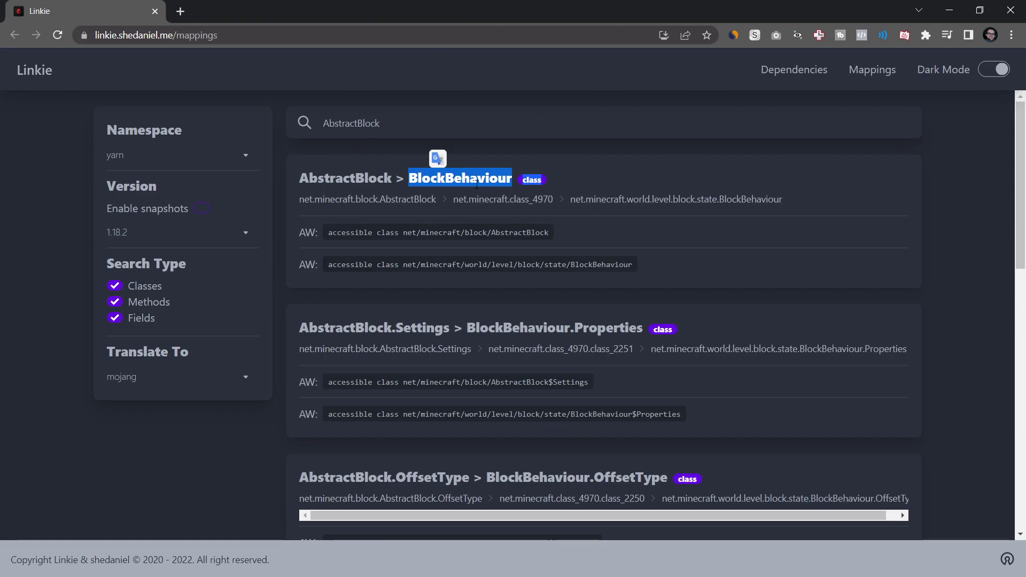
{"action": "left_click", "coordinate": [338, 182]}
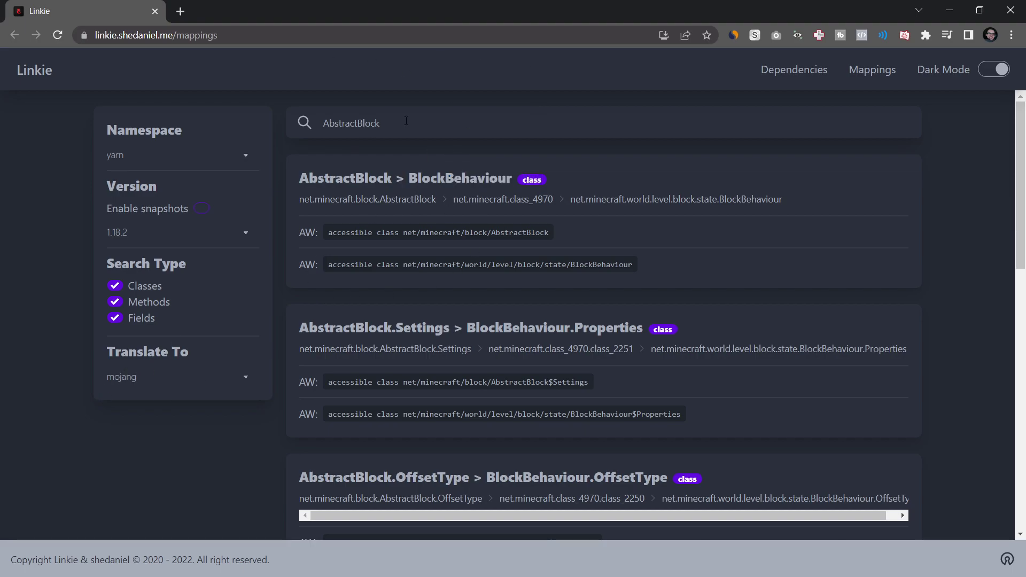
{"action": "left_click_drag", "start_coordinate": [407, 232], "coordinate": [523, 234]}
{"action": "left_click_drag", "start_coordinate": [553, 199], "coordinate": [474, 202]}
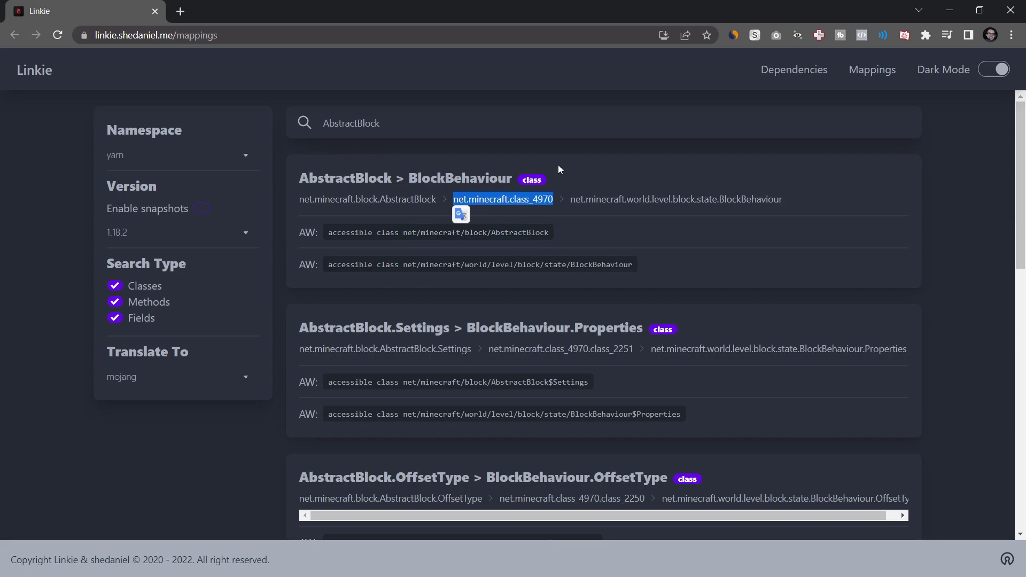
{"action": "left_click", "coordinate": [473, 202]}
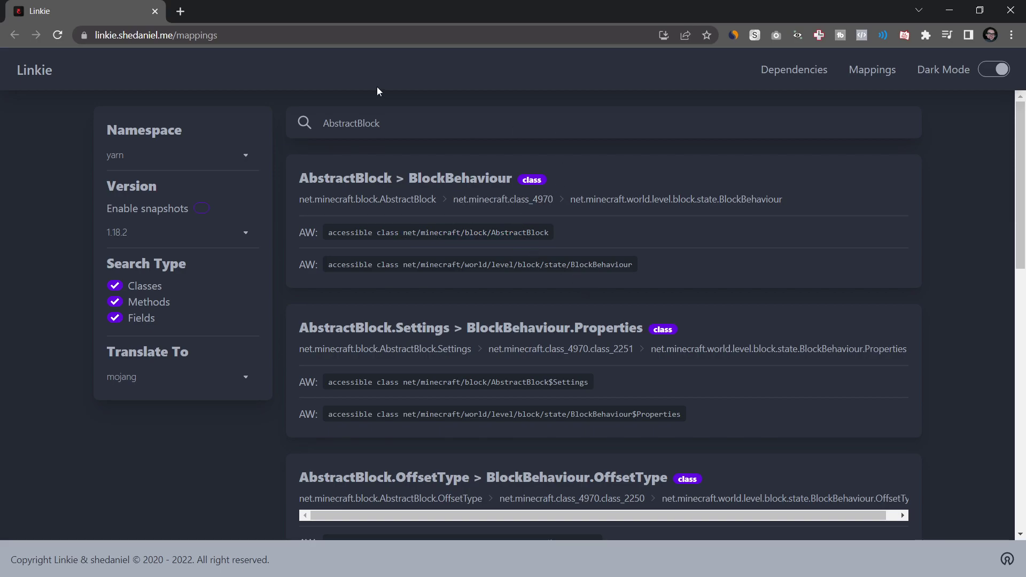